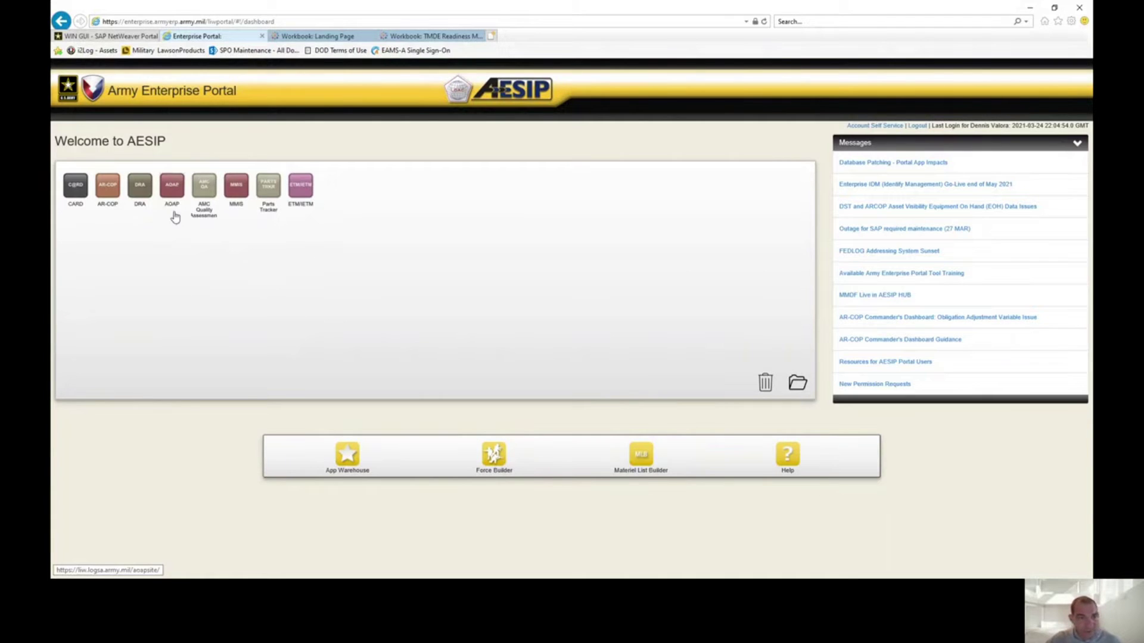
Launch the AR-COP readiness application from the Army Enterprise Portal
left_click(111, 198)
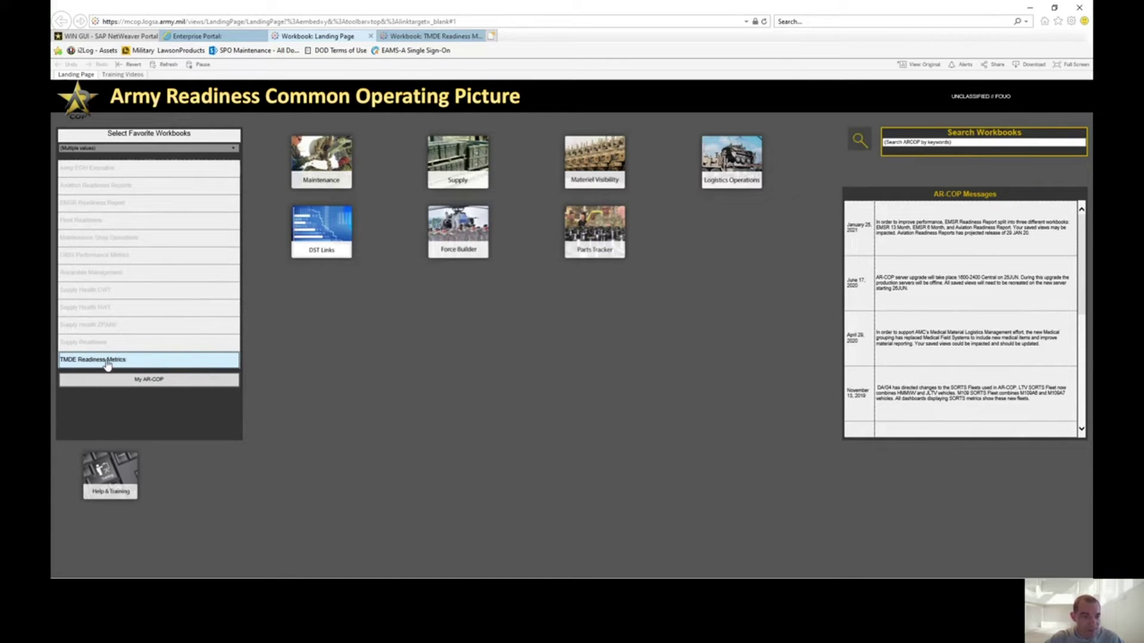
Switch to the TMDE Readiness workbook's Master List and show the OUIC filter choices
left_click(438, 39)
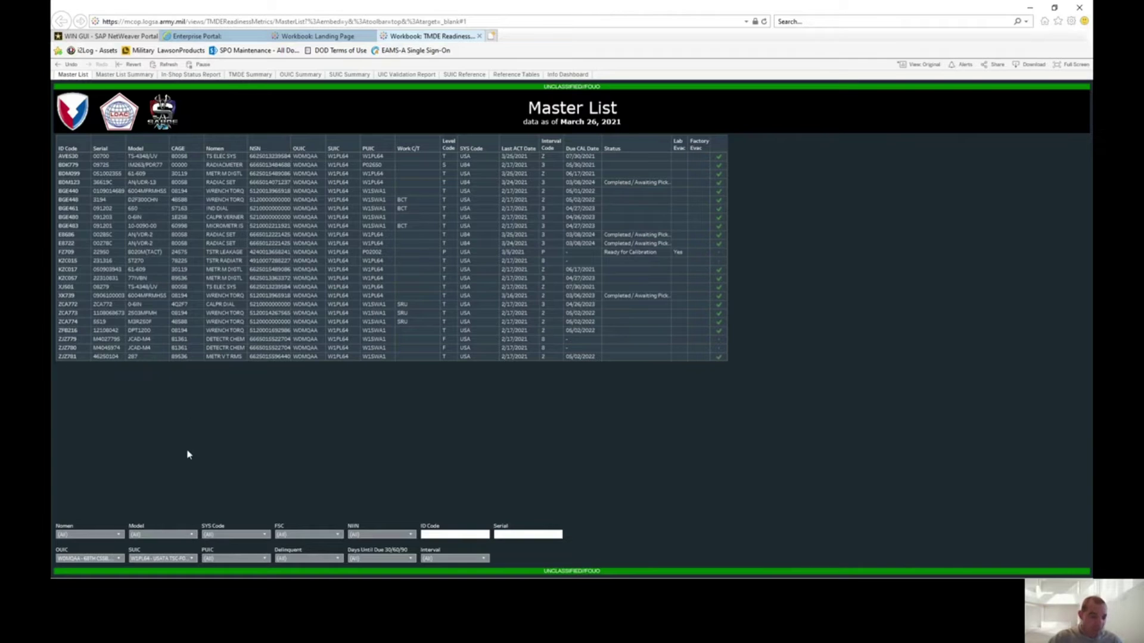
left_click(118, 559)
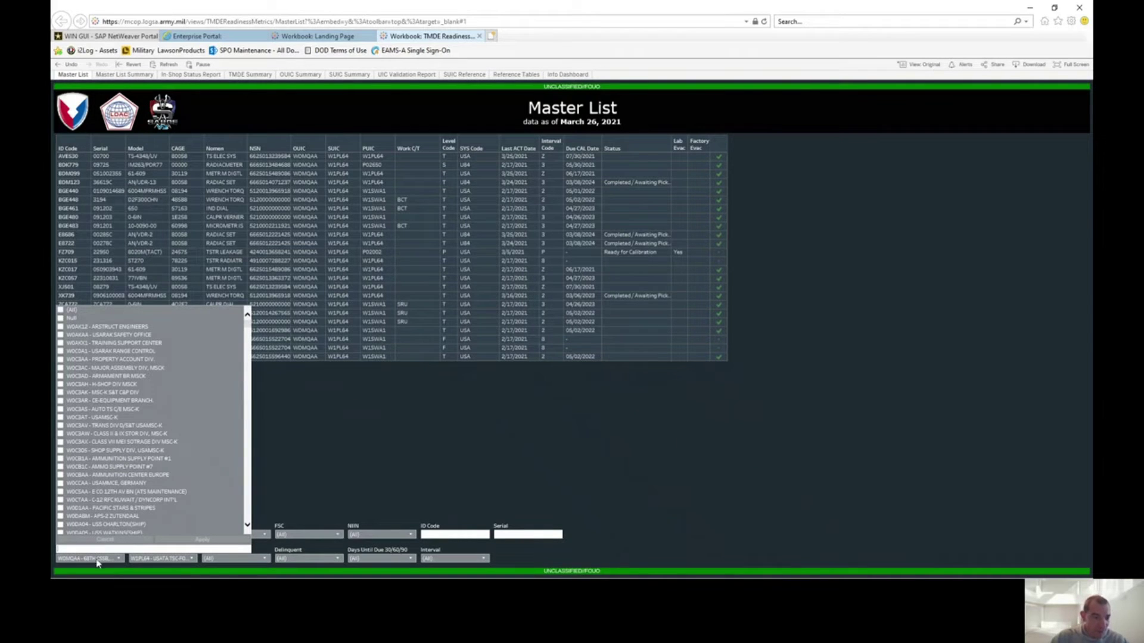
left_click(369, 452)
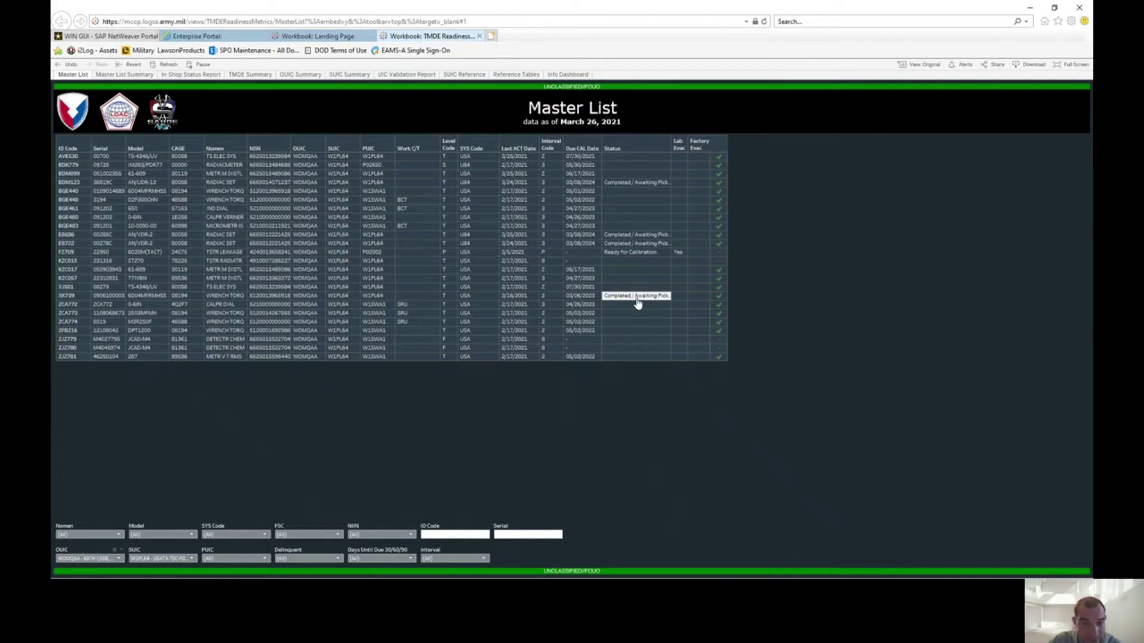
left_click(131, 76)
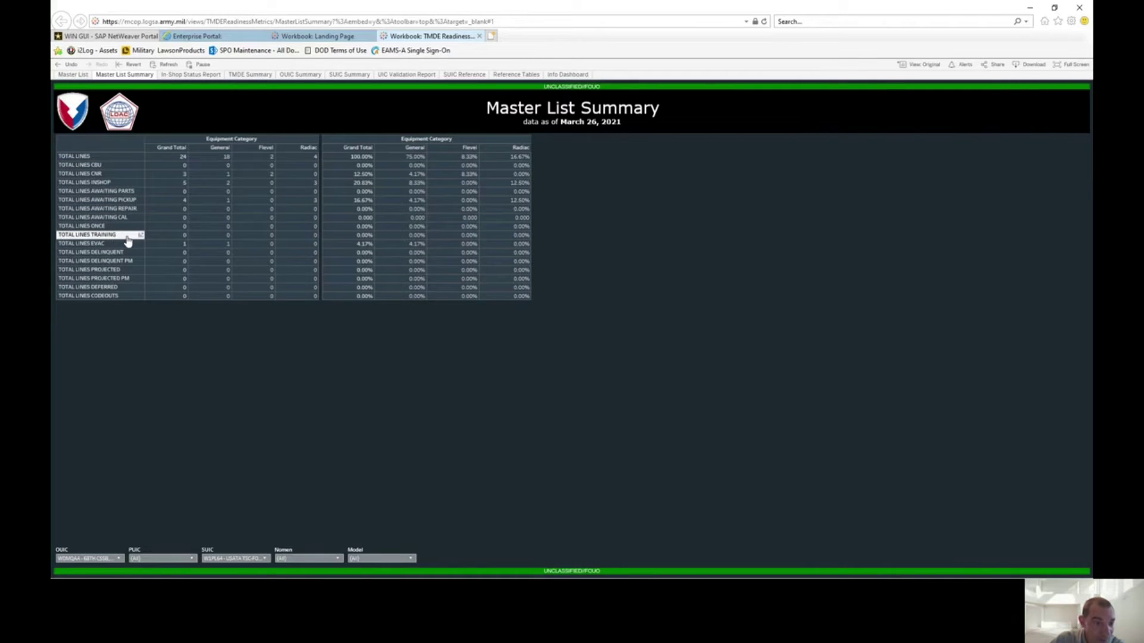
Check the Master List Summary count tooltips, then open the In-Shop Status Report
mouse_move(172, 251)
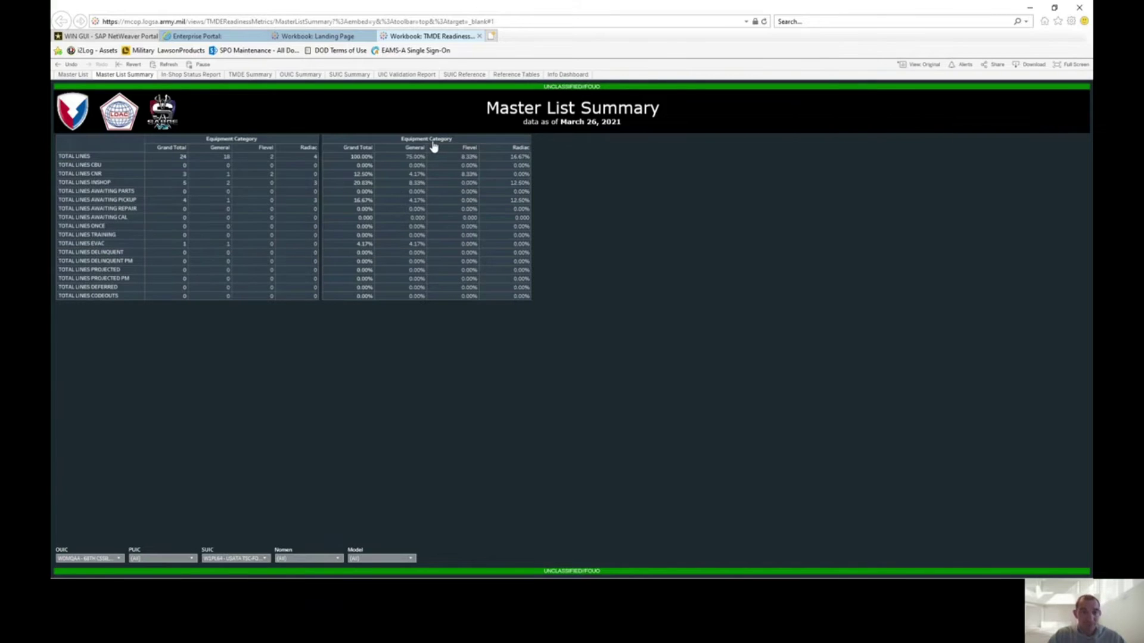
mouse_move(362, 160)
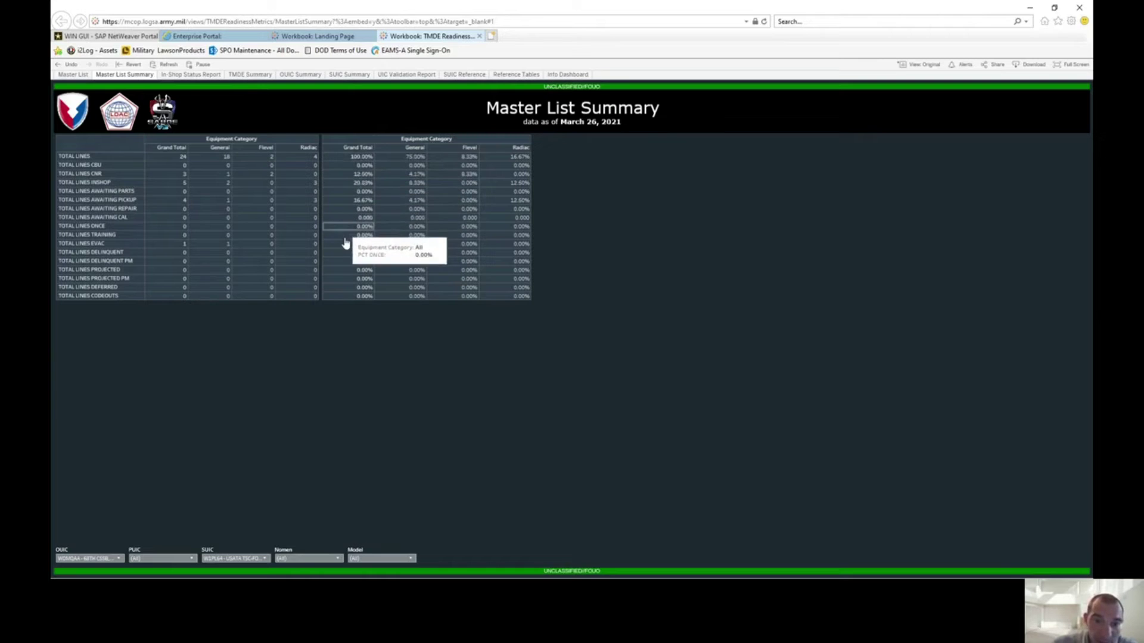
mouse_move(348, 278)
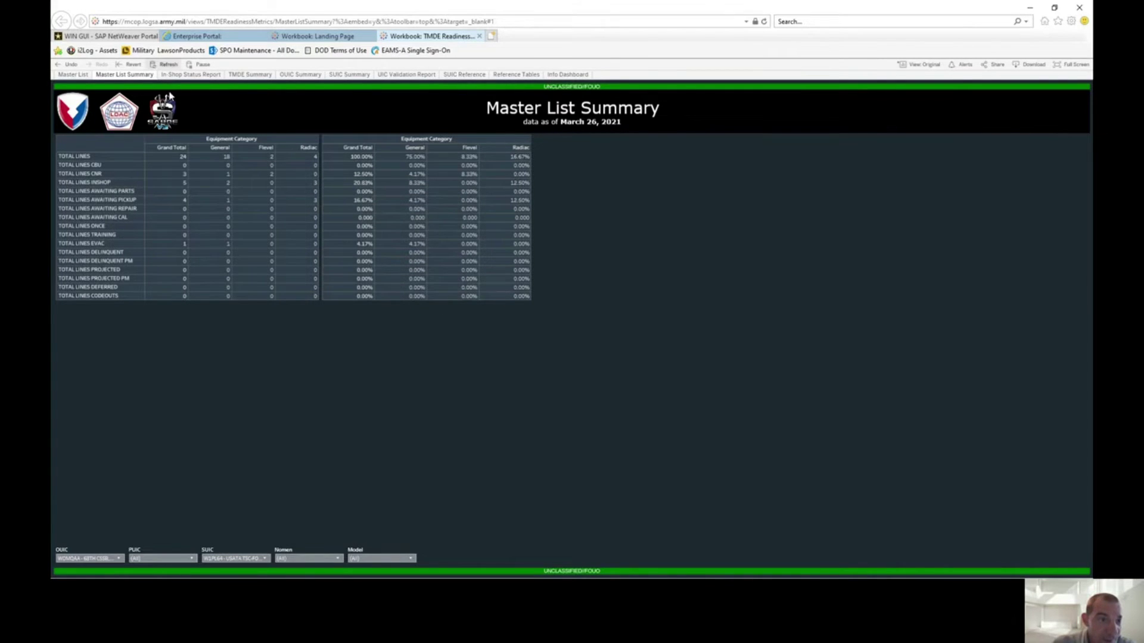
left_click(197, 75)
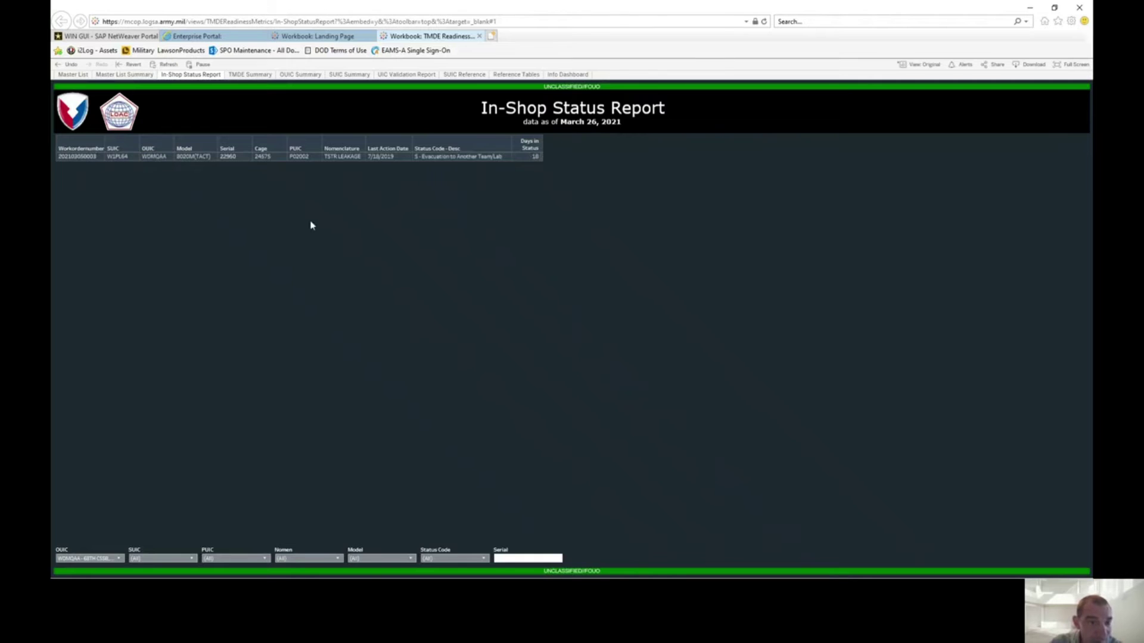
Open the TMDE Summary dashboard showing 24 total lines and 6 work orders
left_click(247, 76)
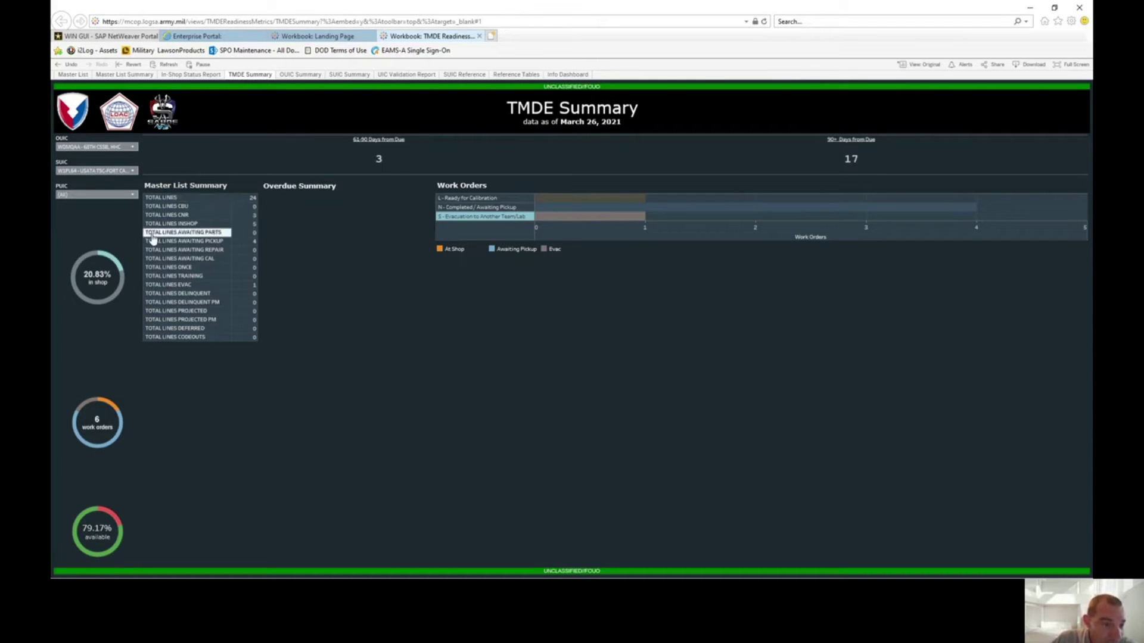
Try filtering the dashboard by the TOTAL LINES and EVAC summary rows, then clear the filter
mouse_move(96, 284)
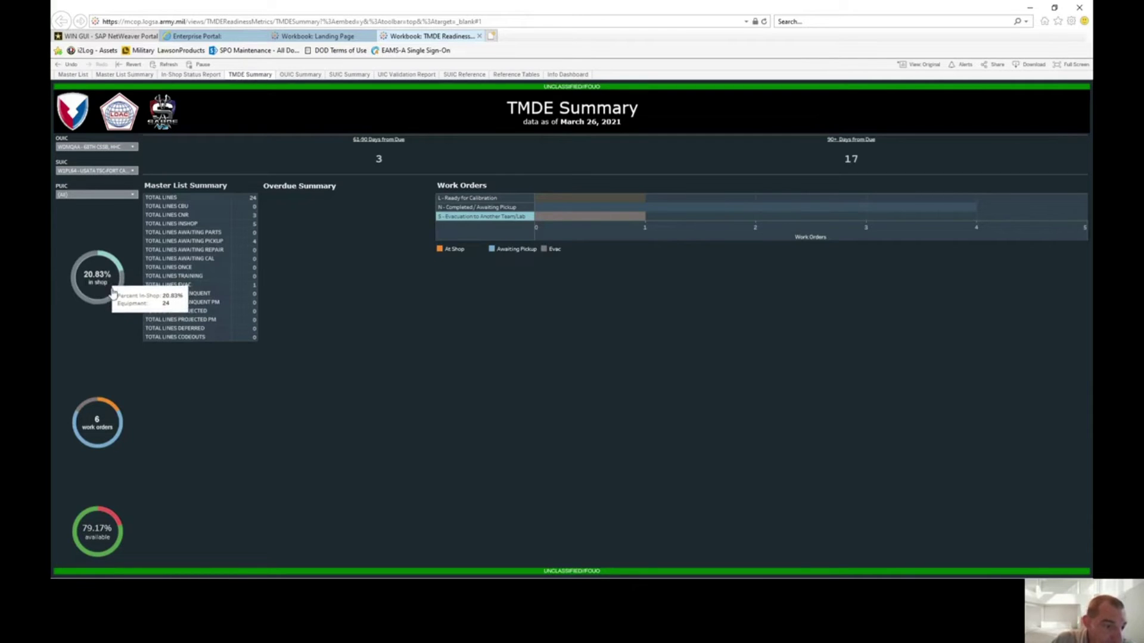
mouse_move(100, 419)
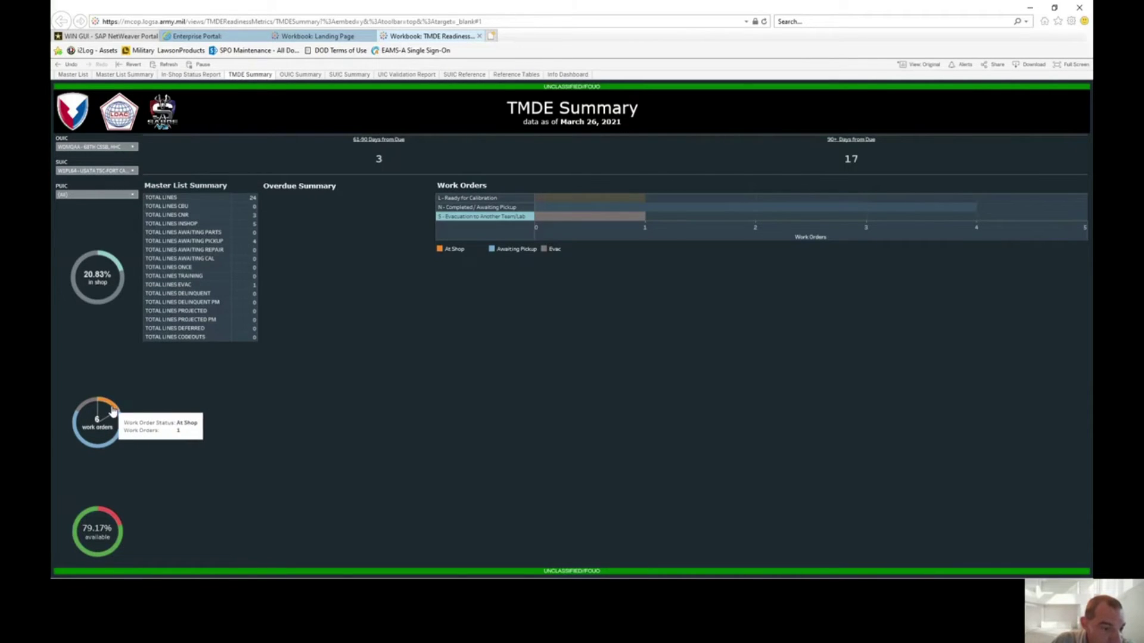
mouse_move(102, 539)
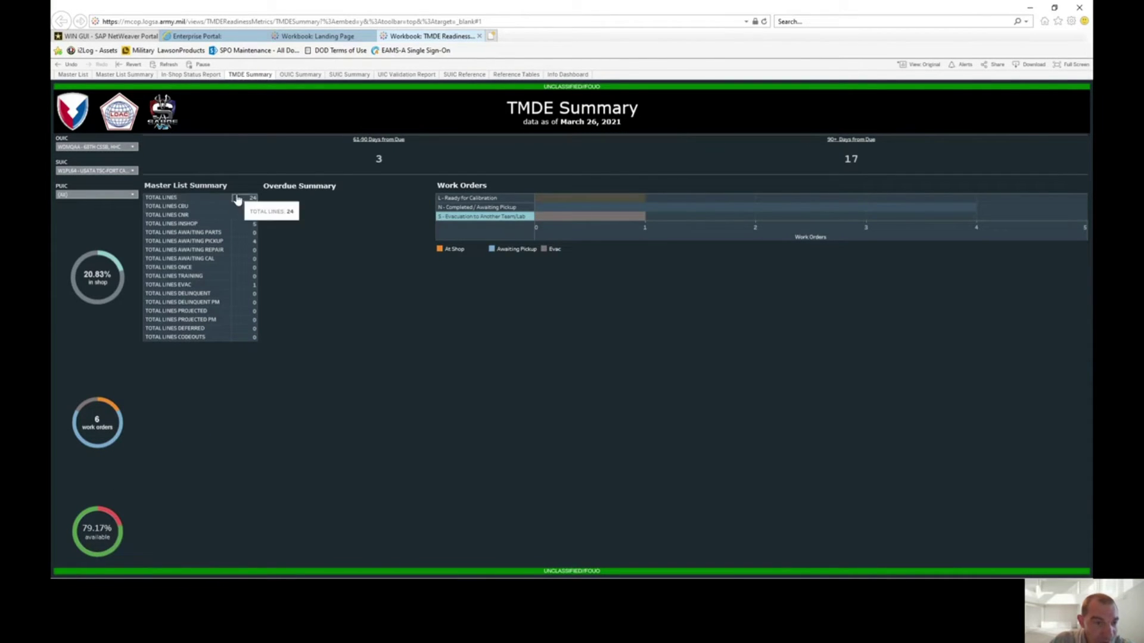
left_click(179, 199)
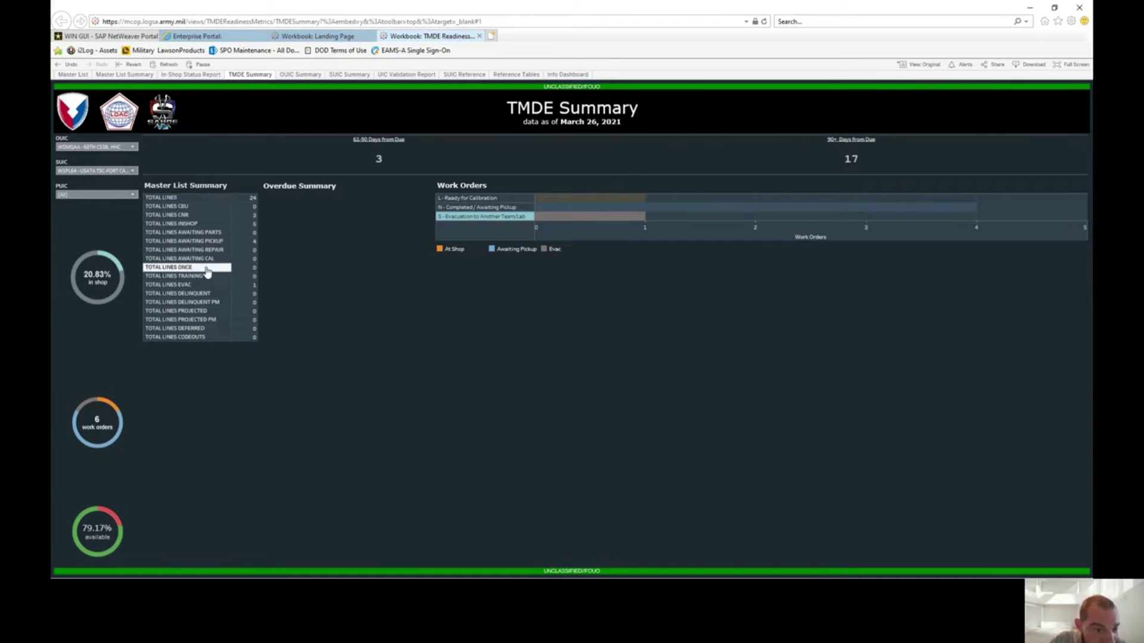
left_click(183, 286)
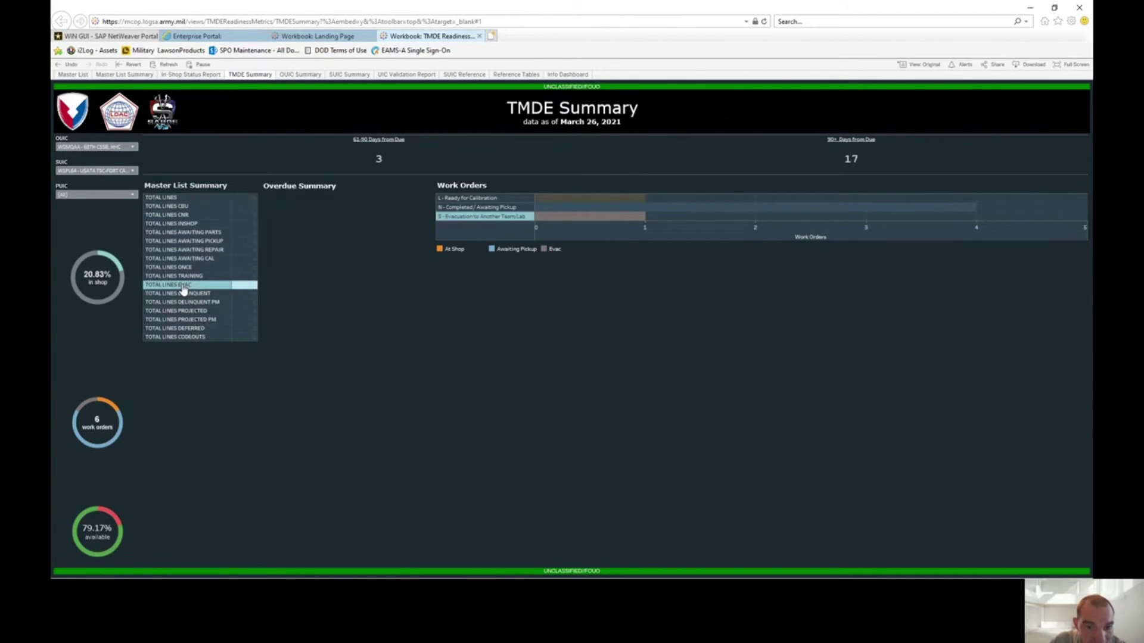
left_click(184, 288)
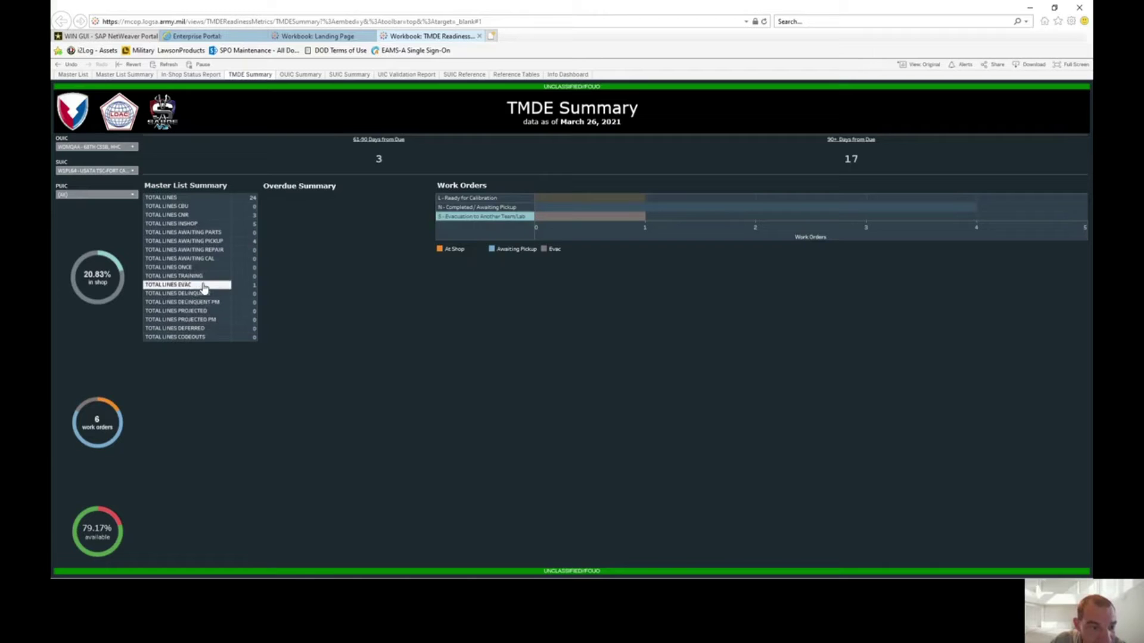
left_click(254, 290)
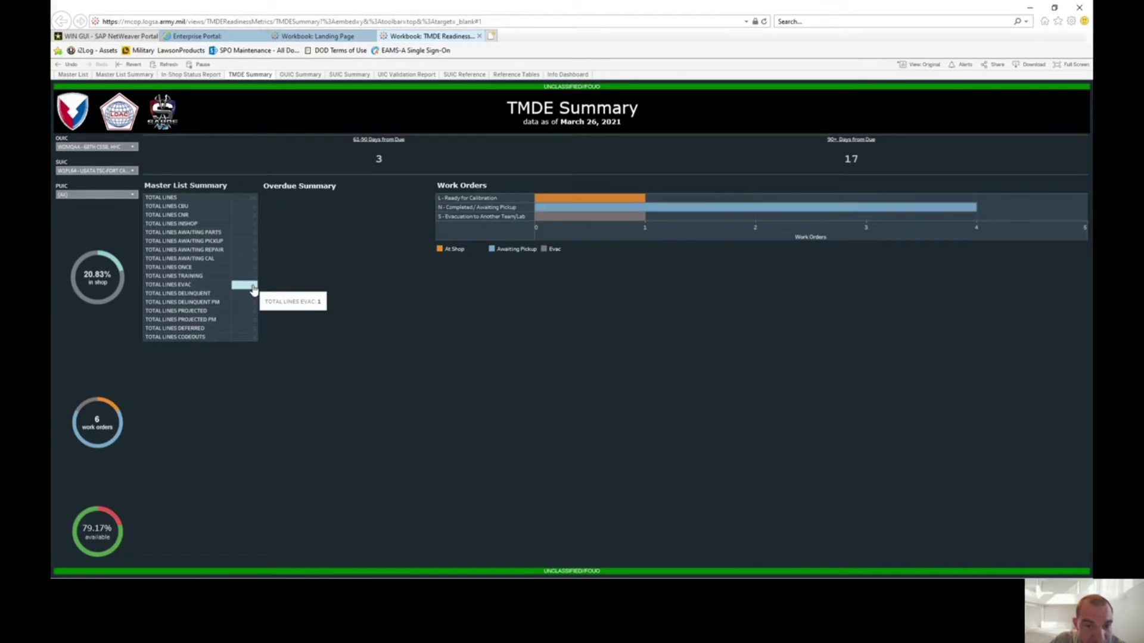
left_click(506, 226)
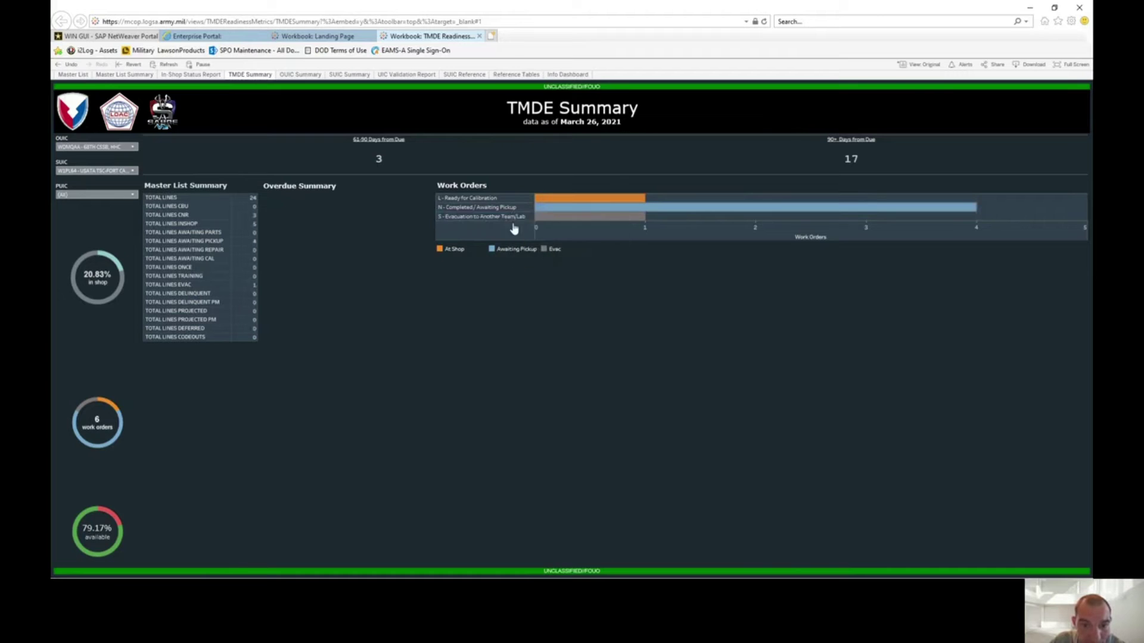
Select the S - Evacuation to Another Team/Lab work-order bar and view its work orders
left_click(510, 218)
left_click(523, 220)
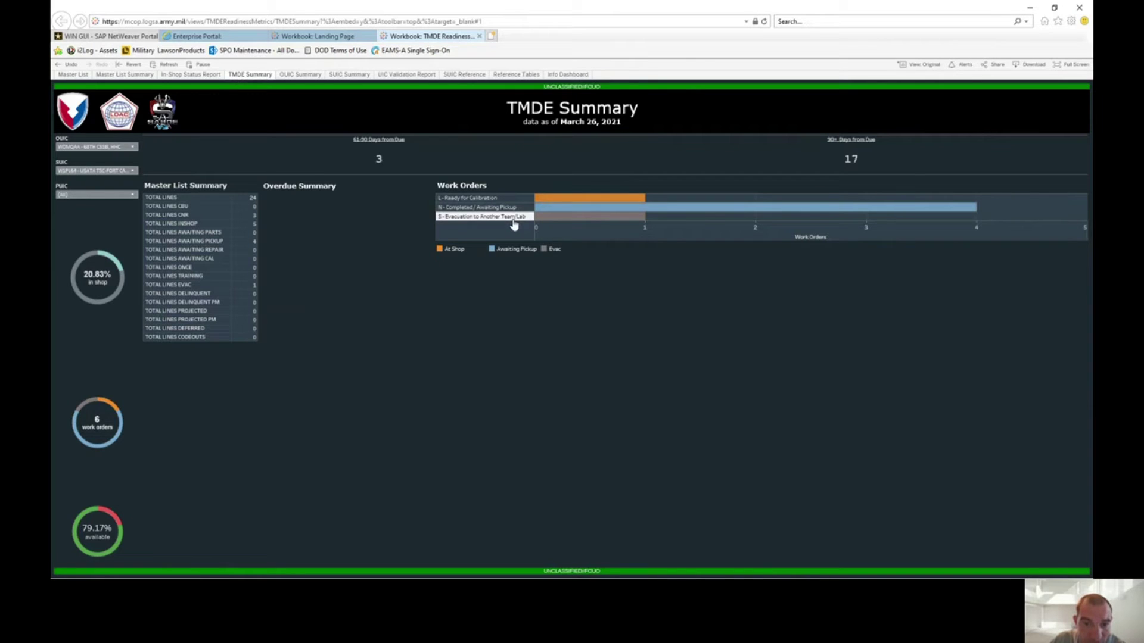
left_click(517, 221)
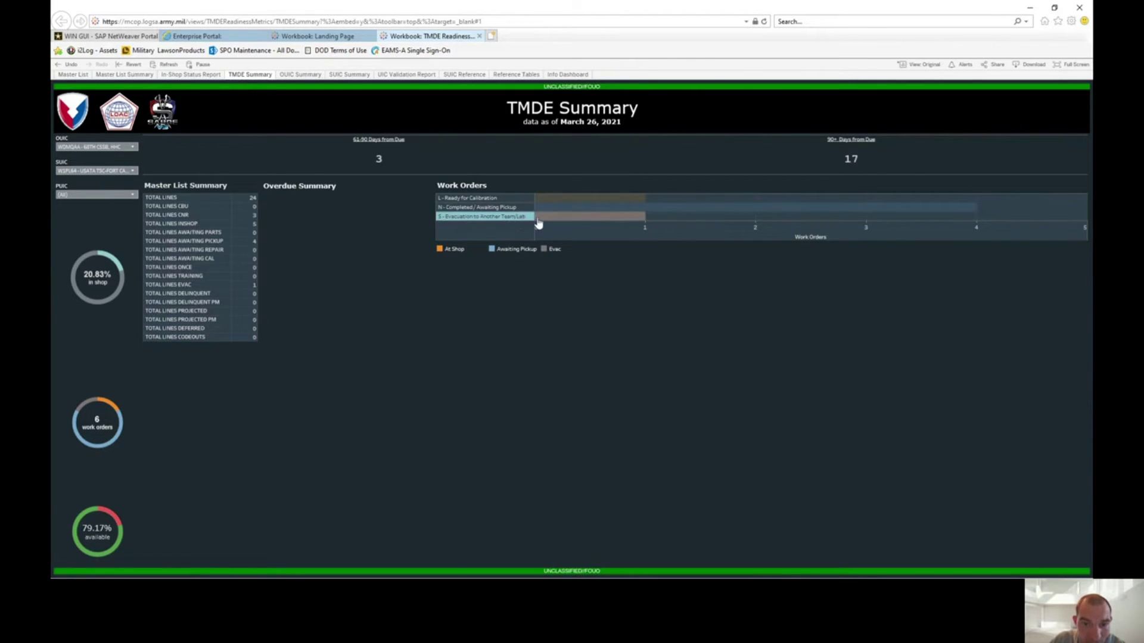
left_click(523, 220)
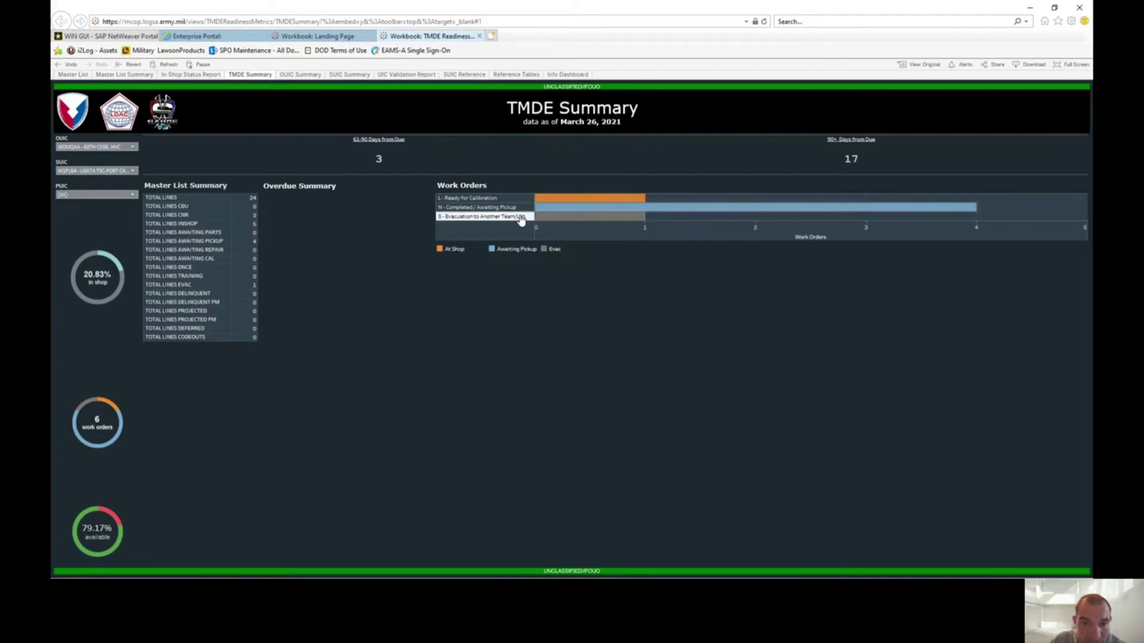
left_click(523, 219)
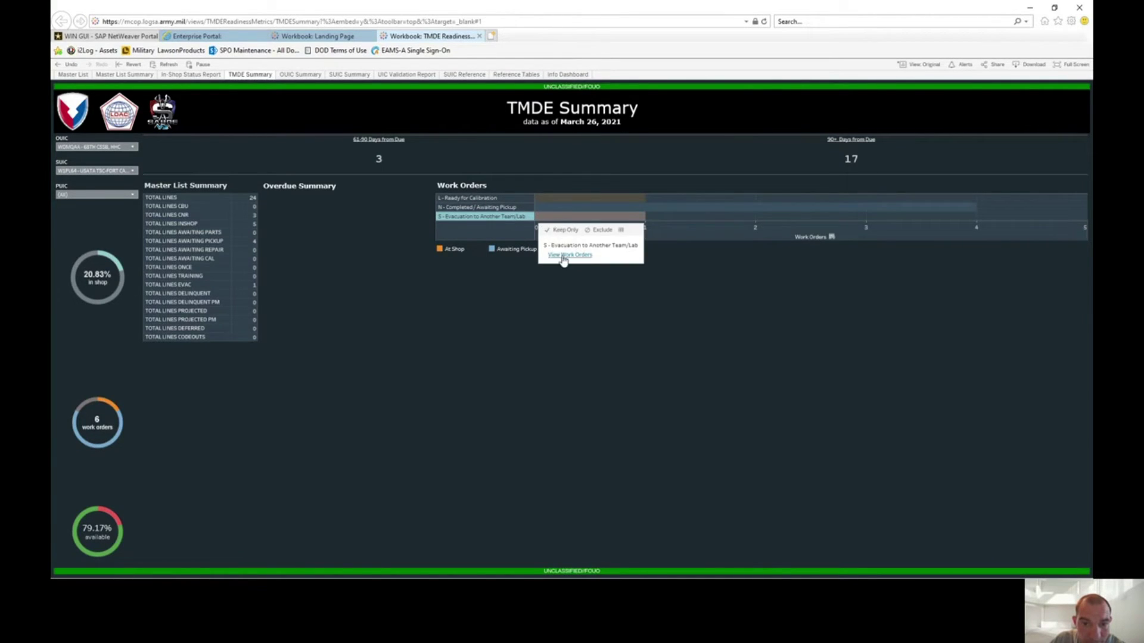
left_click(560, 254)
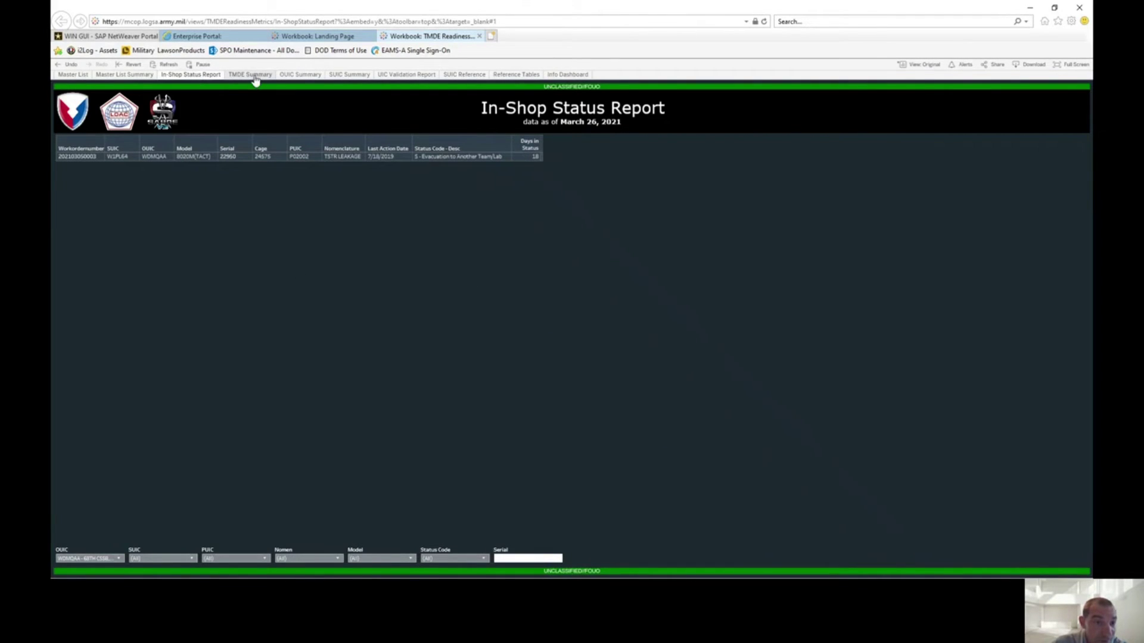
Return from the evacuation work order to the TMDE Summary dashboard
left_click(254, 75)
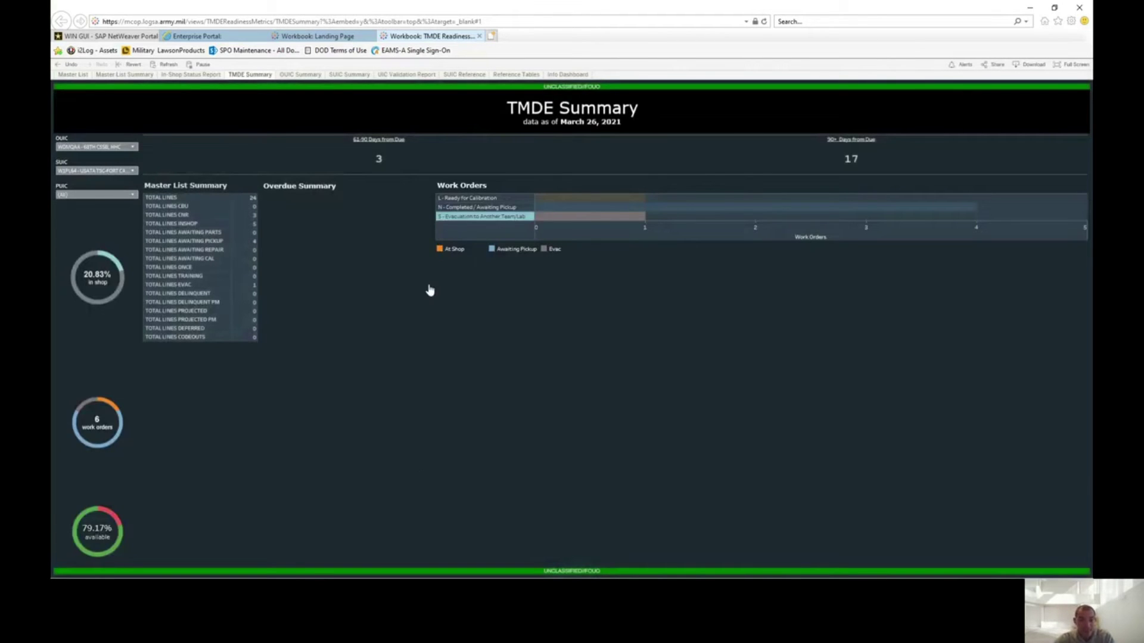
left_click(365, 147)
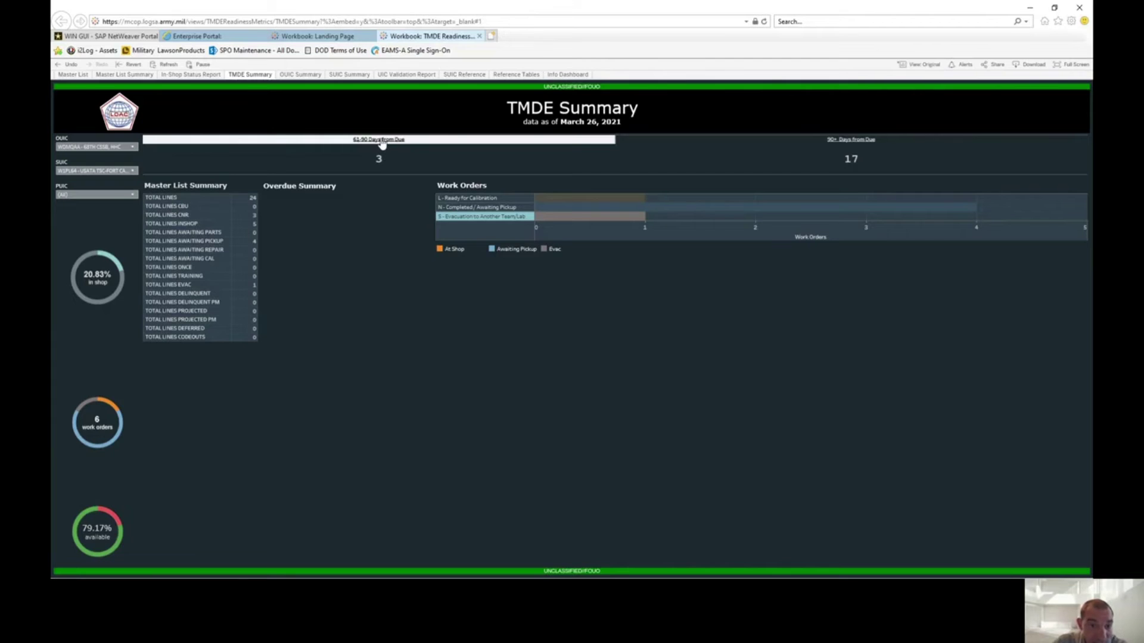
left_click(417, 143)
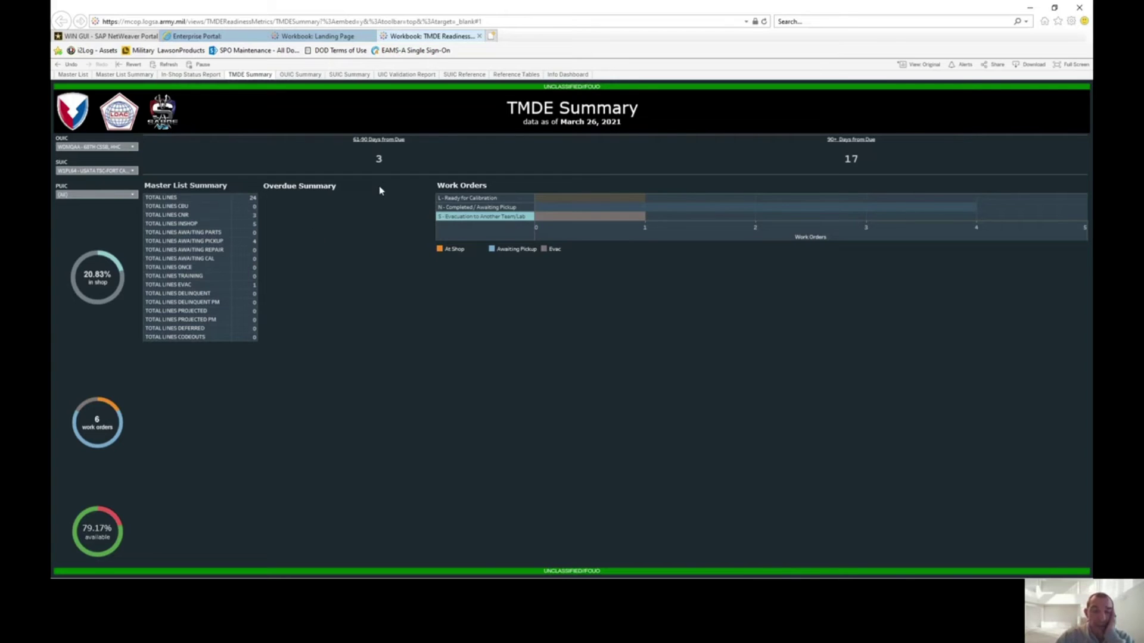
left_click(861, 144)
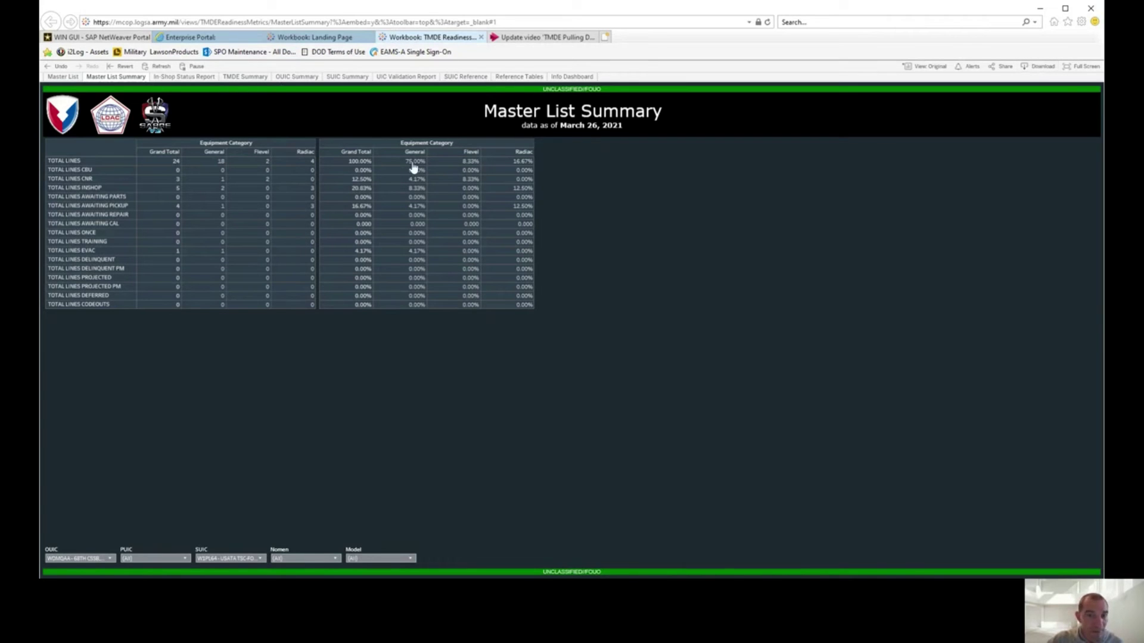
Choose PDF as the download format for the Master List Summary dashboard
left_click(1038, 67)
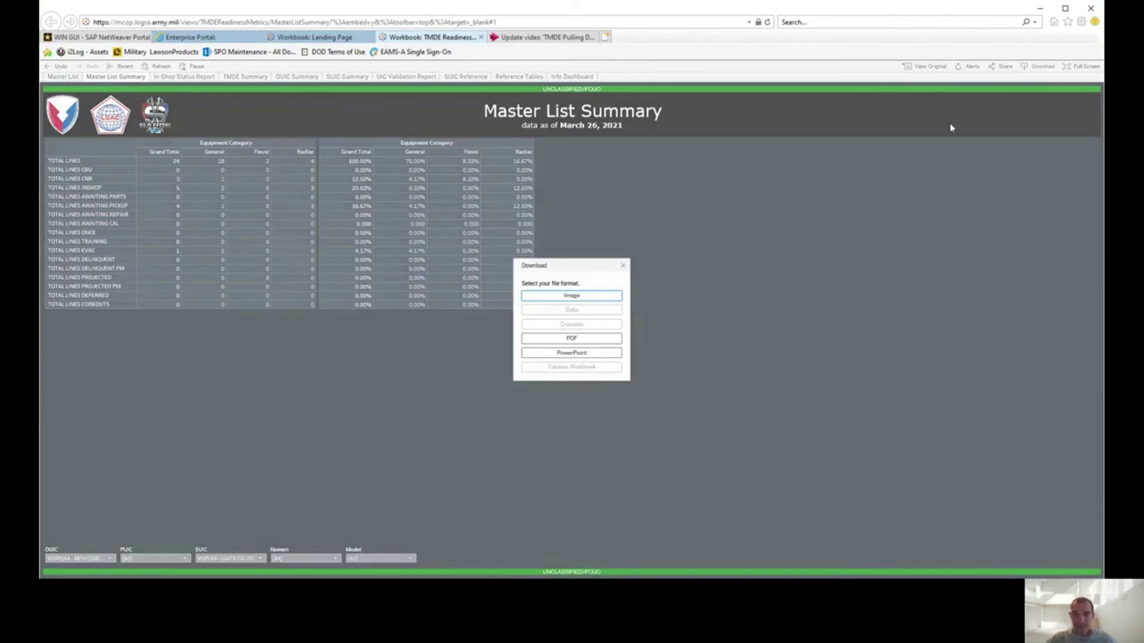
left_click(586, 338)
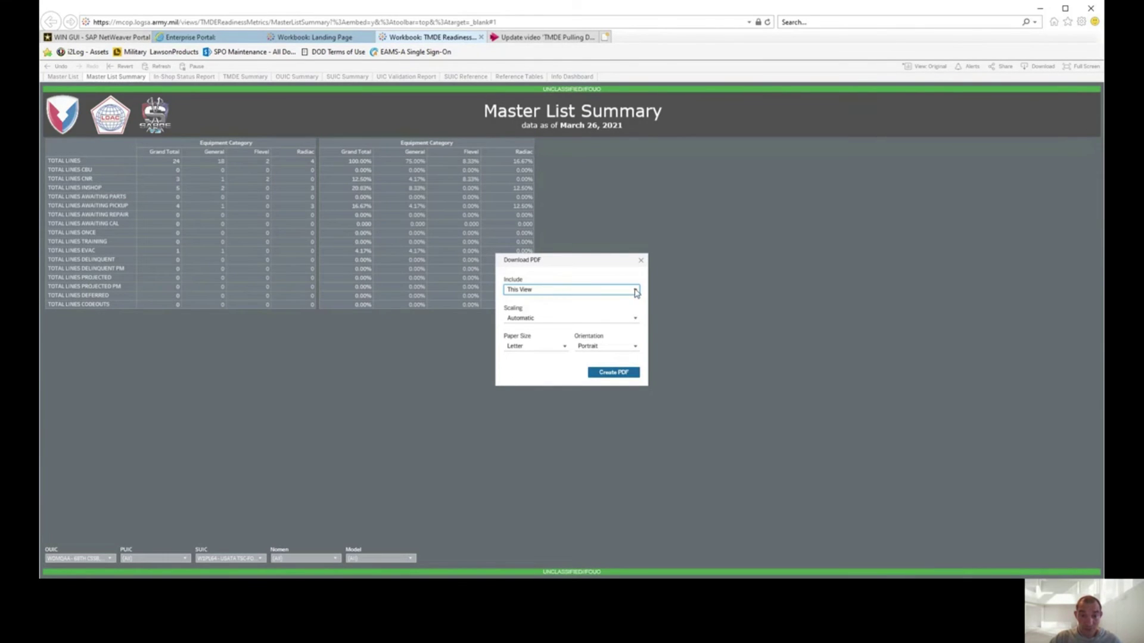
Create a landscape PDF of all three Master List sheets and open TMDE Readiness Metrics.pdf
left_click(635, 291)
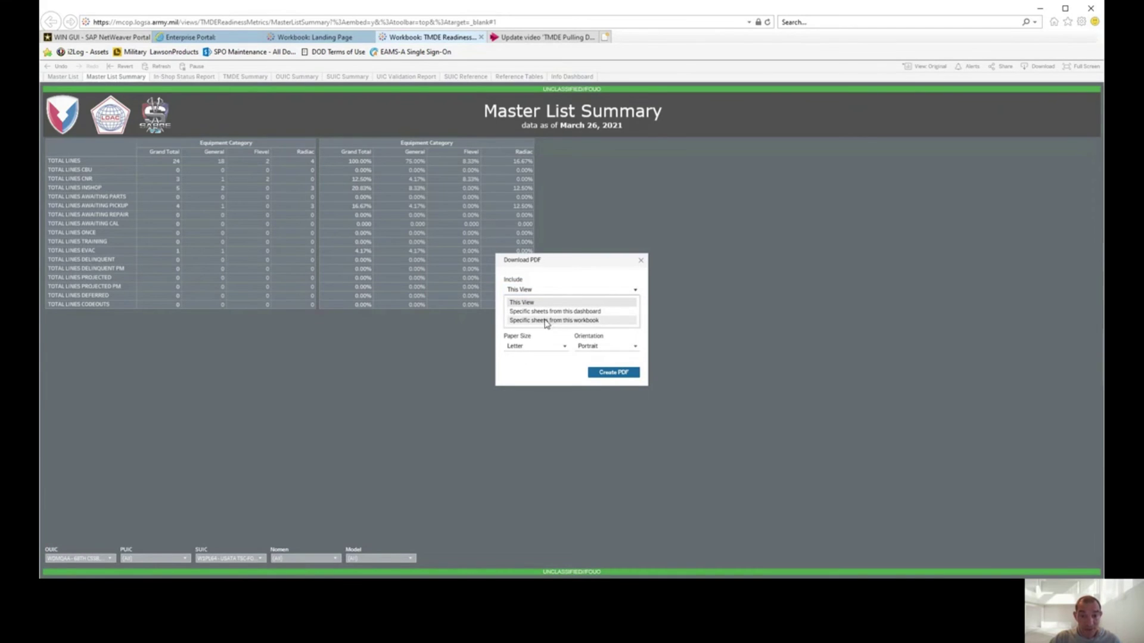
left_click(585, 312)
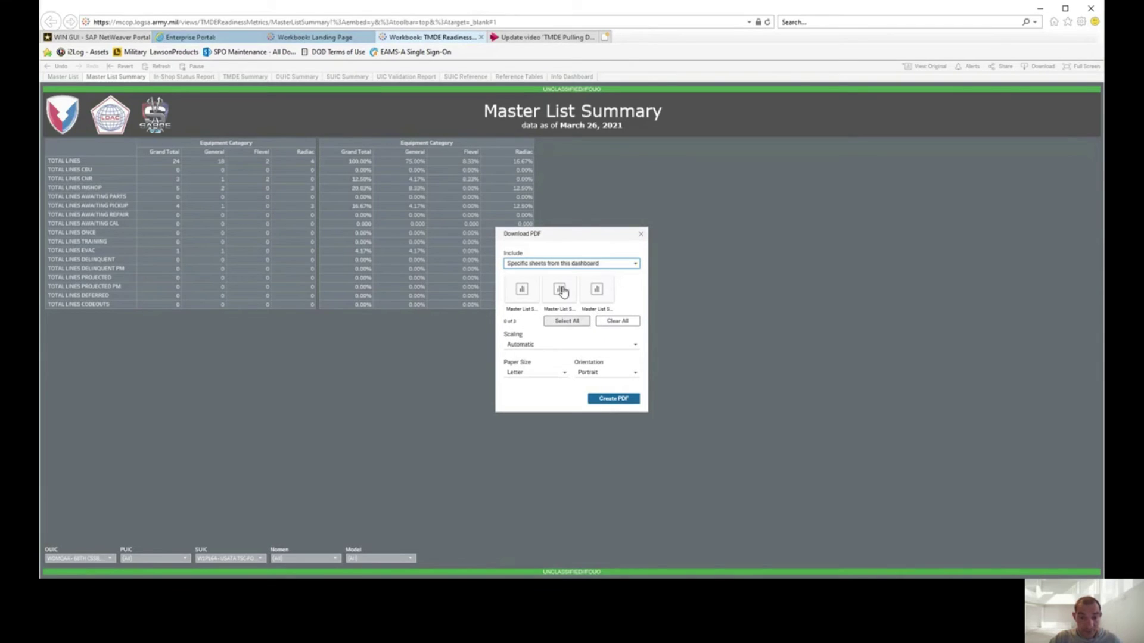
left_click(522, 290)
left_click(562, 293)
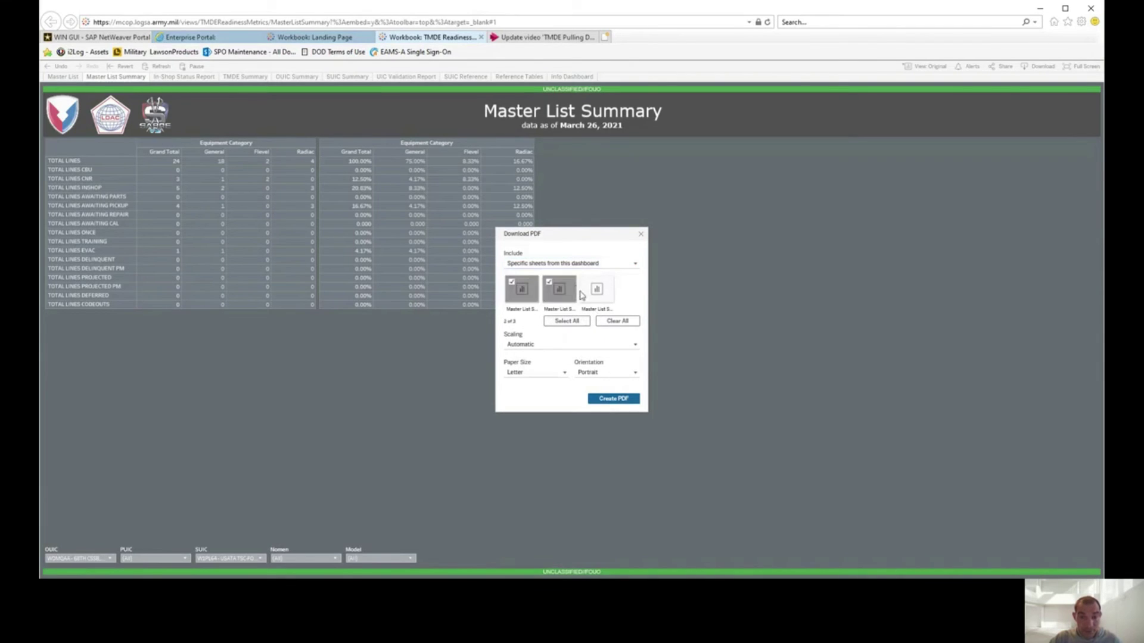
left_click(589, 295)
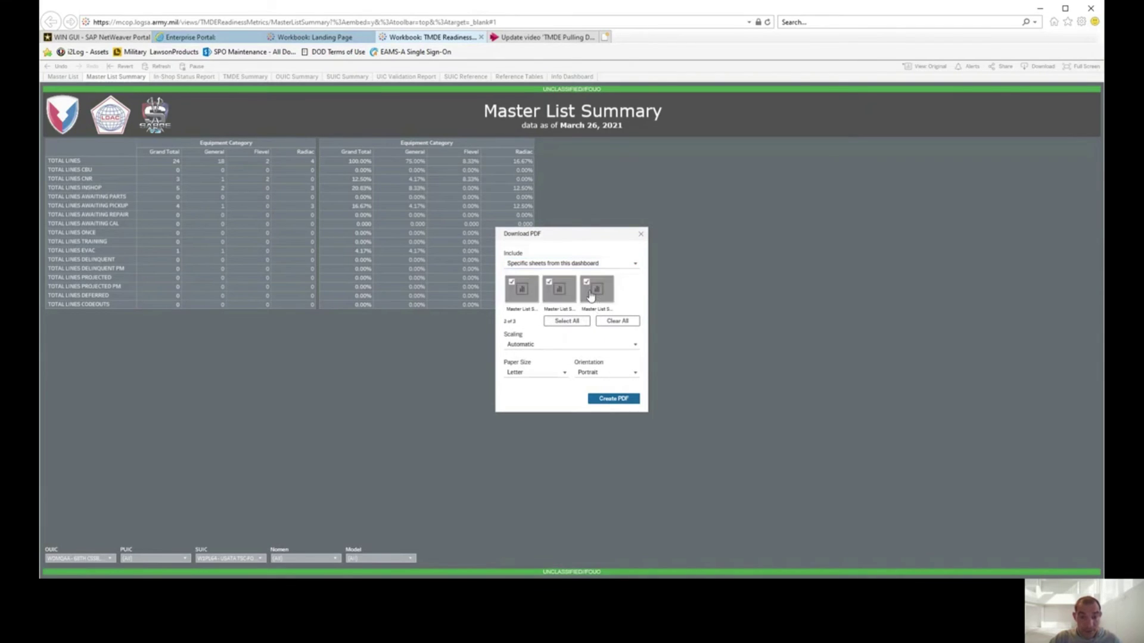
left_click(636, 373)
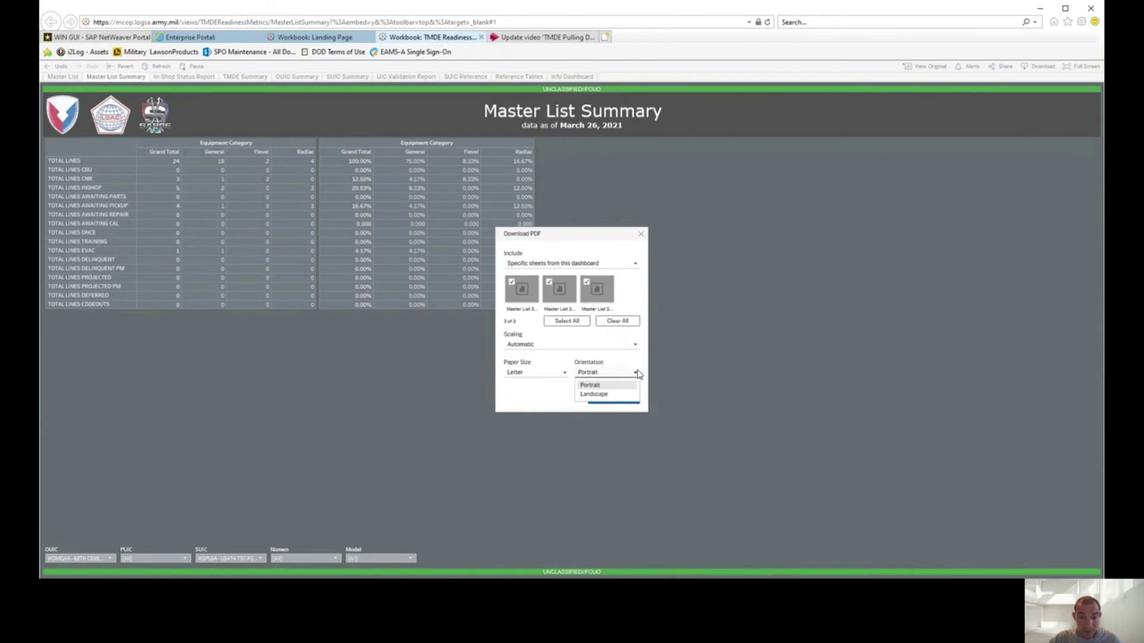
left_click(614, 395)
left_click(625, 400)
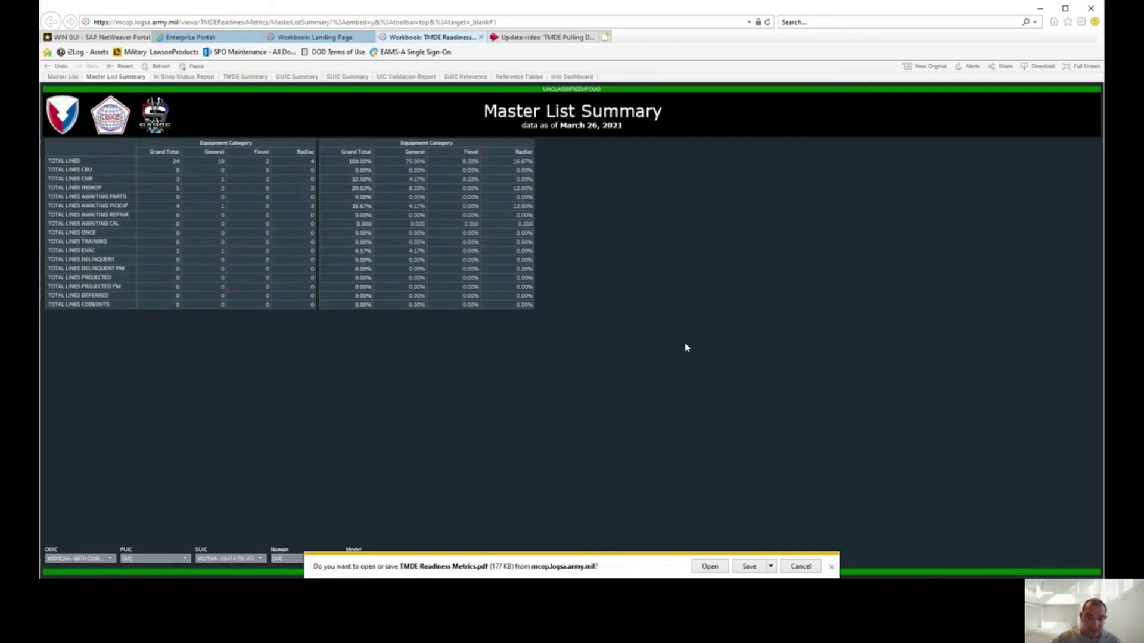
left_click(708, 566)
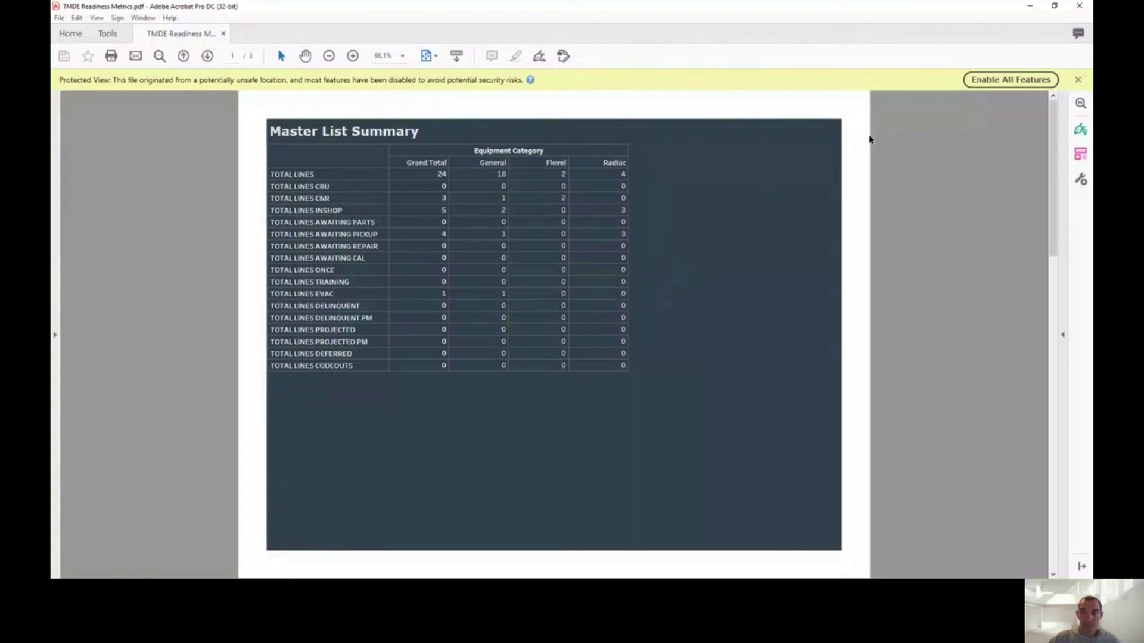
Enable all features, then page through the count, percentage and title pages, ending on page 1
left_click(999, 79)
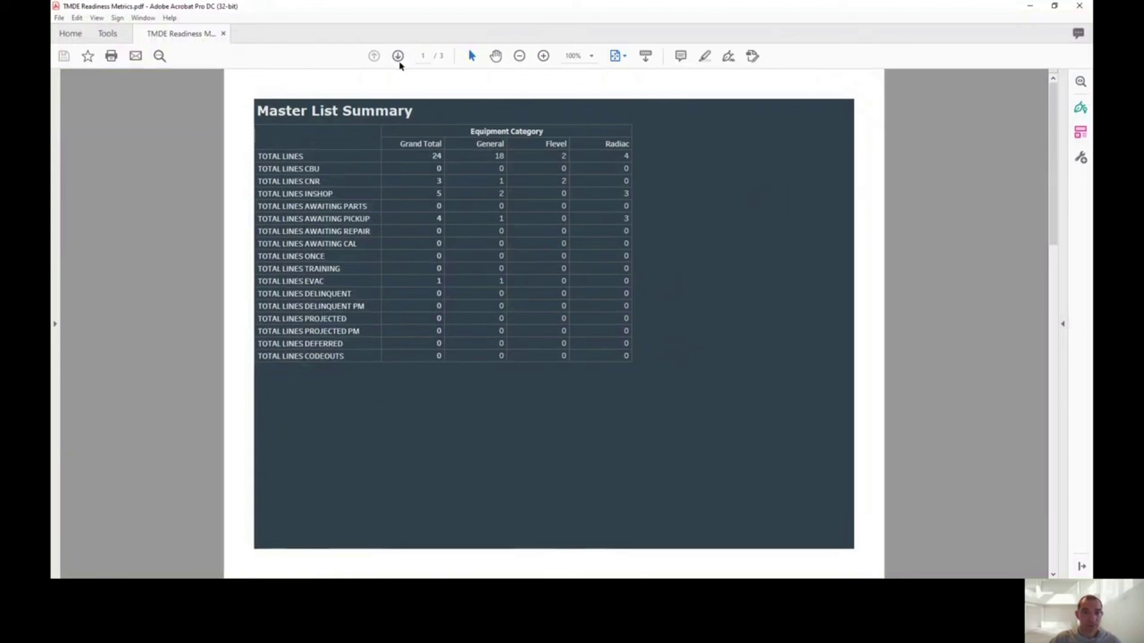
left_click(398, 57)
left_click(398, 57)
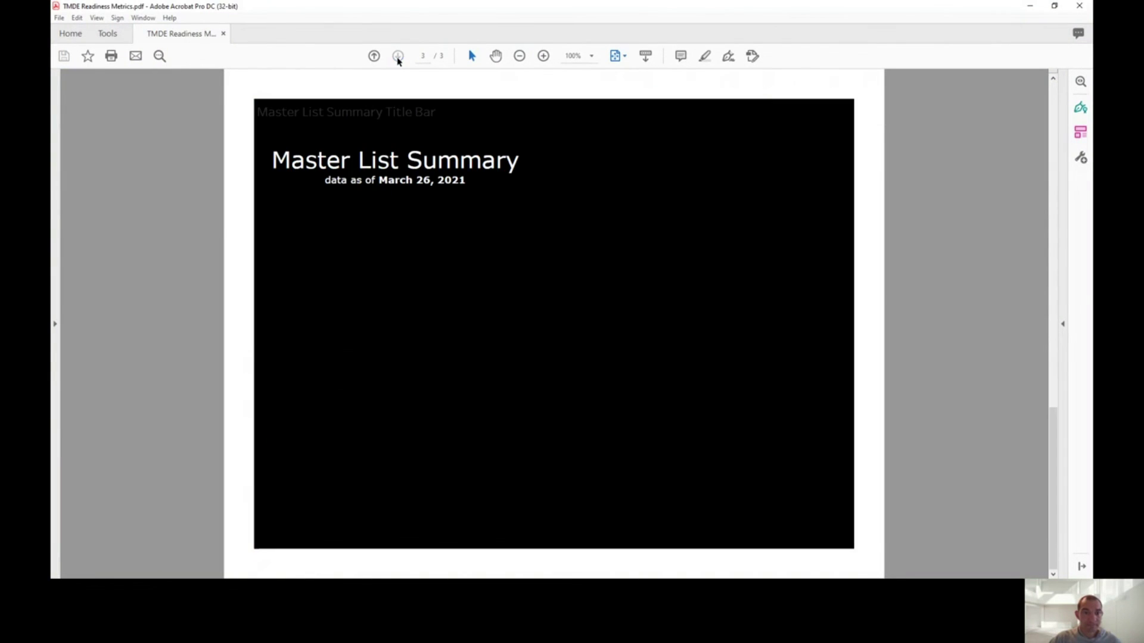
left_click(373, 56)
left_click(374, 56)
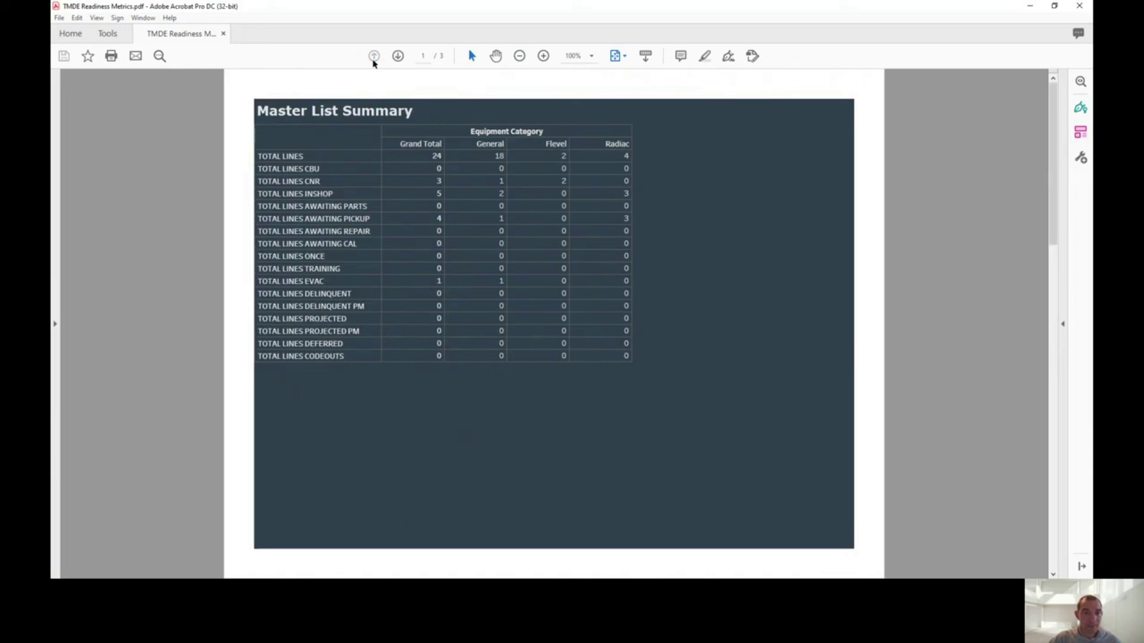
left_click(398, 56)
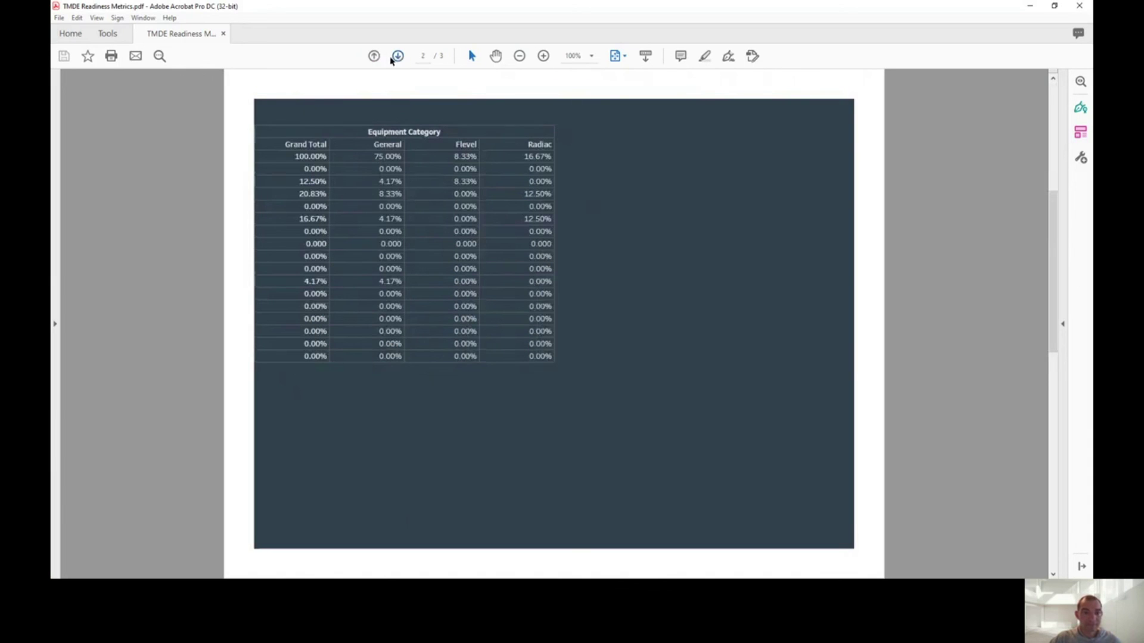
left_click(373, 56)
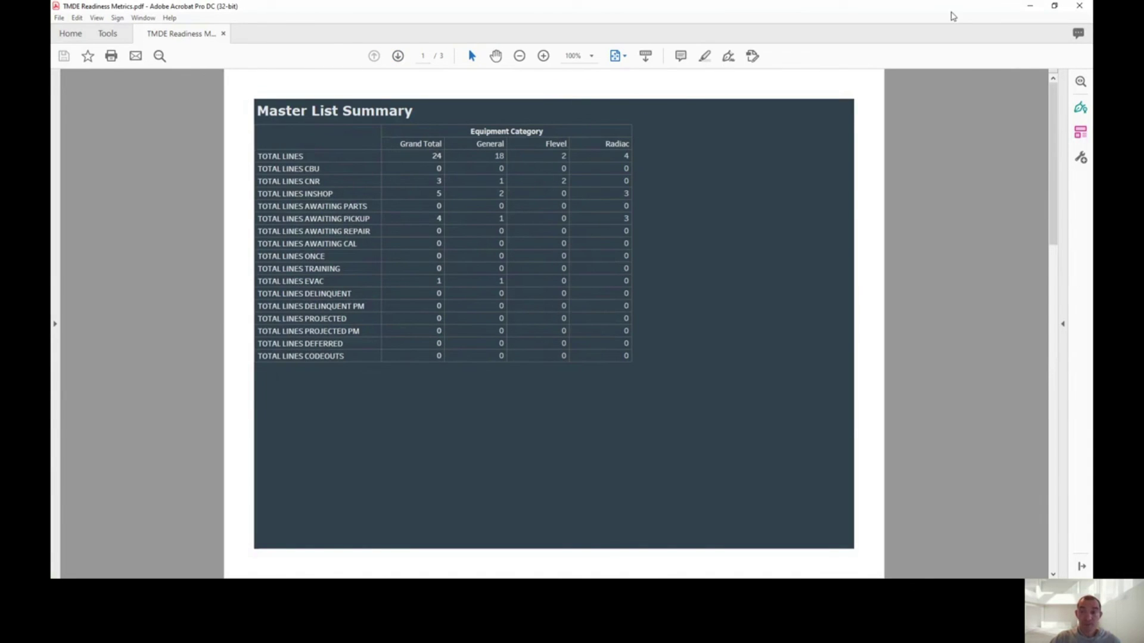
Close Acrobat, download This View as PowerPoint, and open TMDE Readiness Metrics.pptx
left_click(1078, 8)
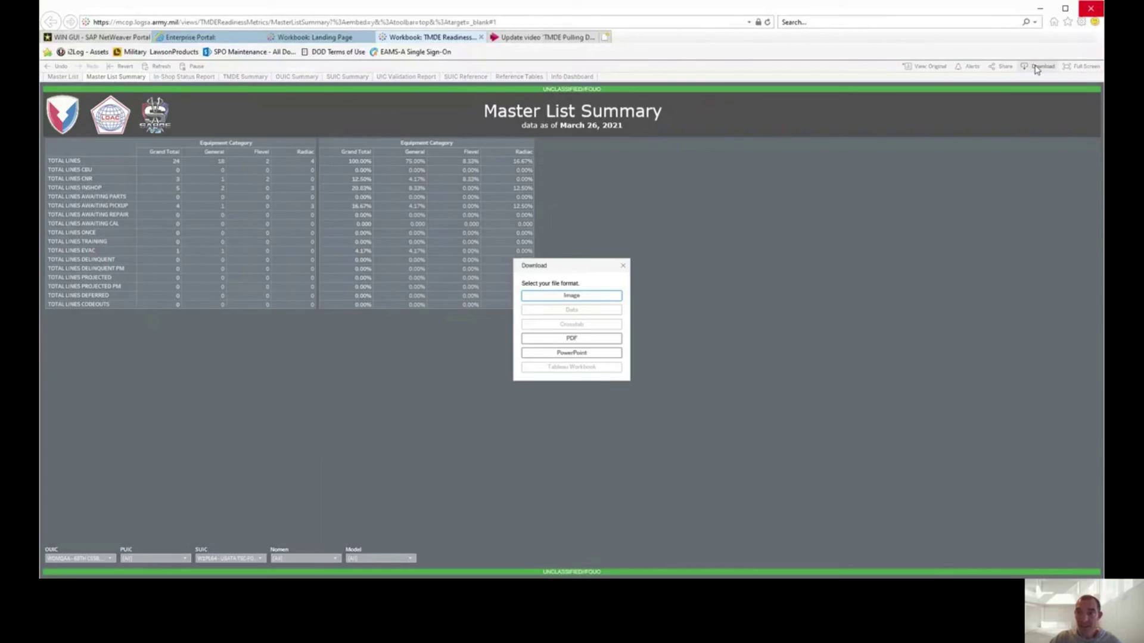
left_click(581, 353)
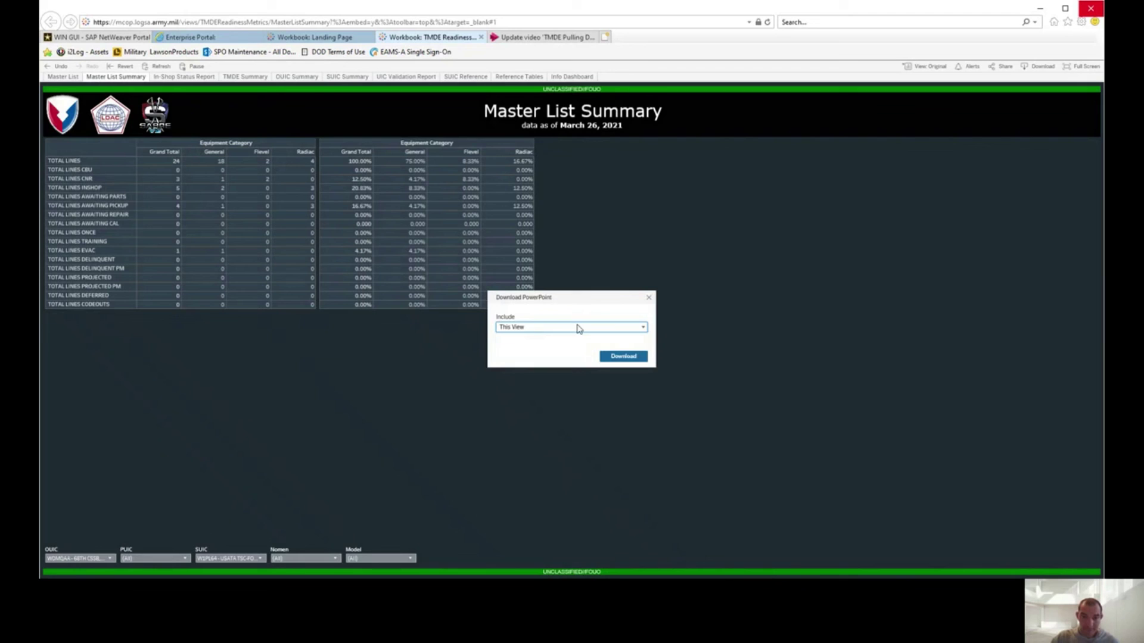
left_click(581, 329)
left_click(585, 329)
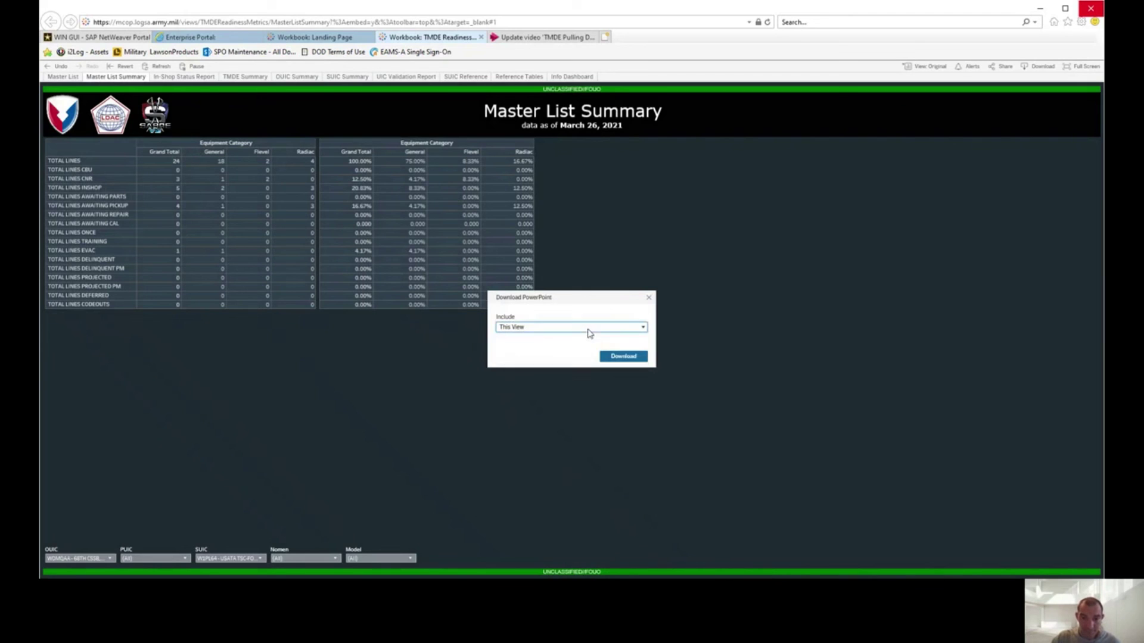
left_click(629, 358)
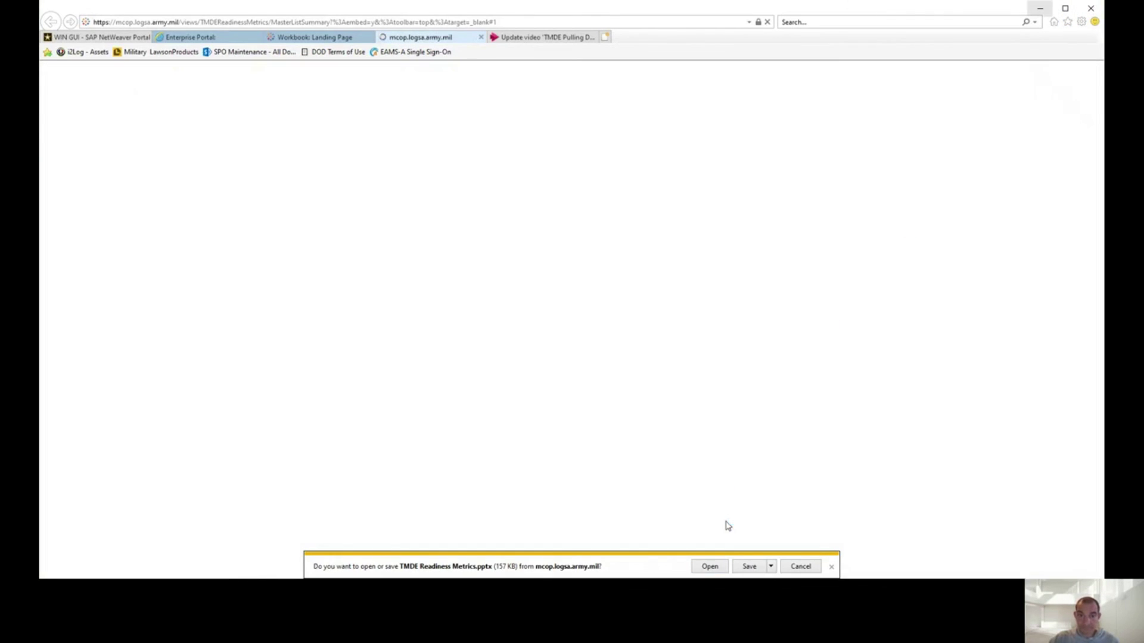
left_click(710, 567)
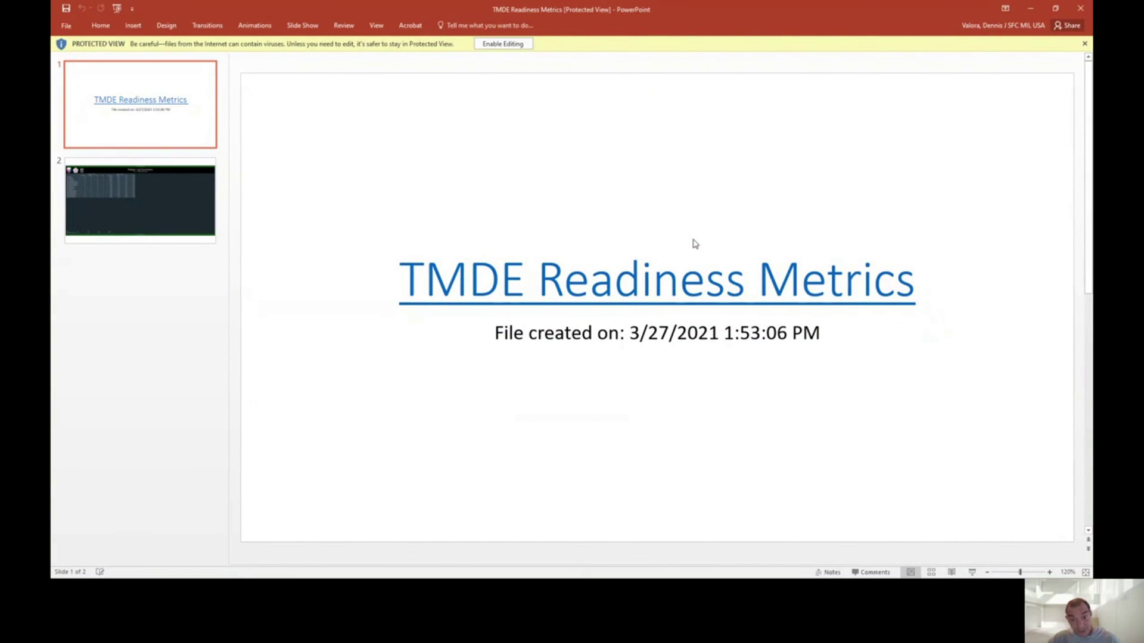
Scroll the TMDE Readiness Metrics deck to slide 2, the Master List Summary count and percentage tables
scroll(691, 351, "down", 1)
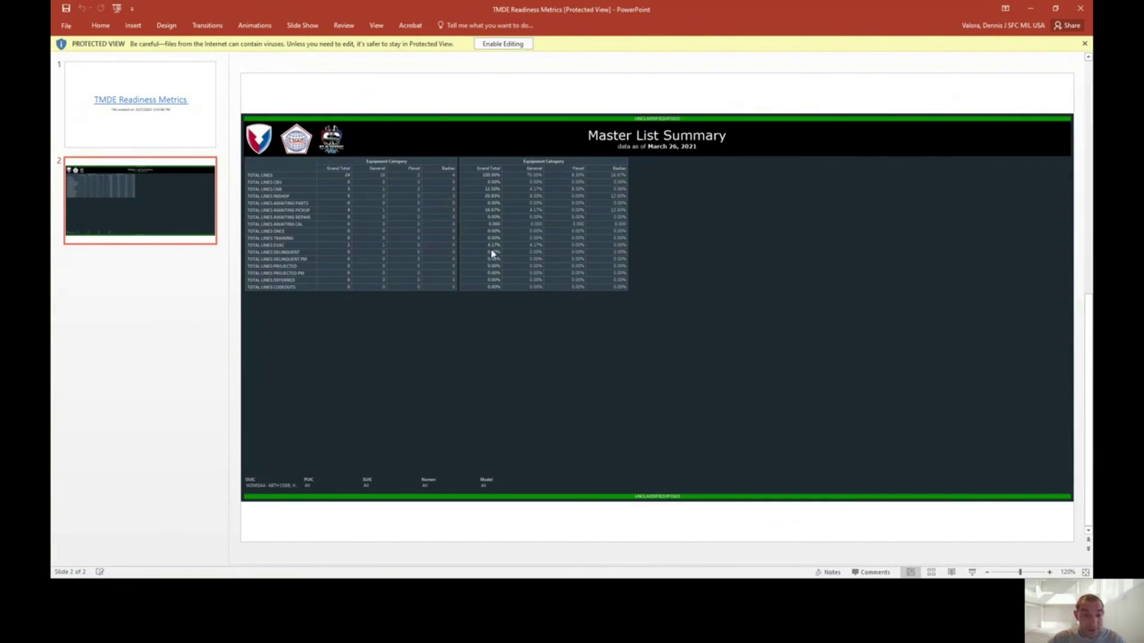